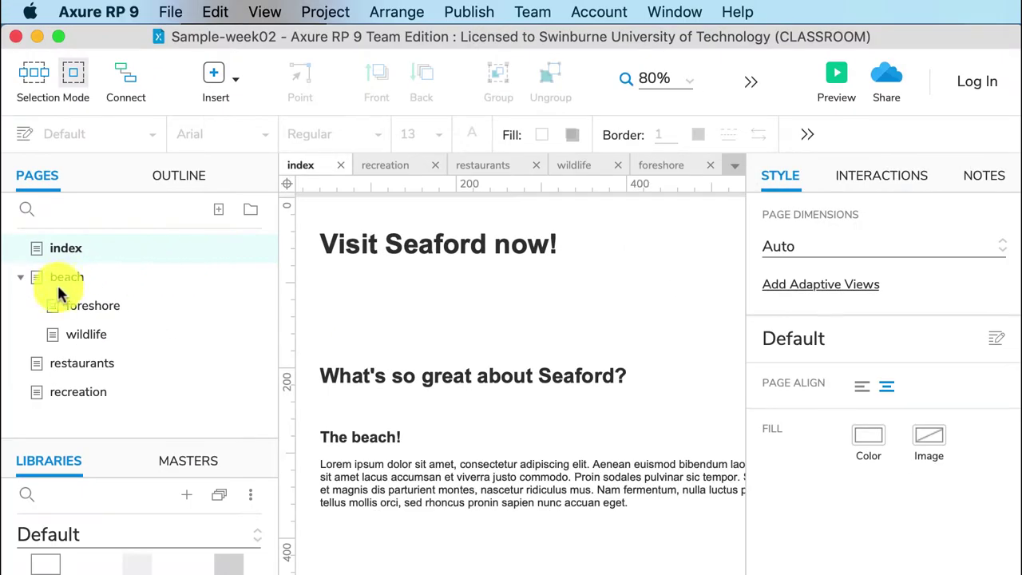
# Look through the beach, restaurants, recreation and wildlife pages, then return to the index page.
pyautogui.click(65, 281)
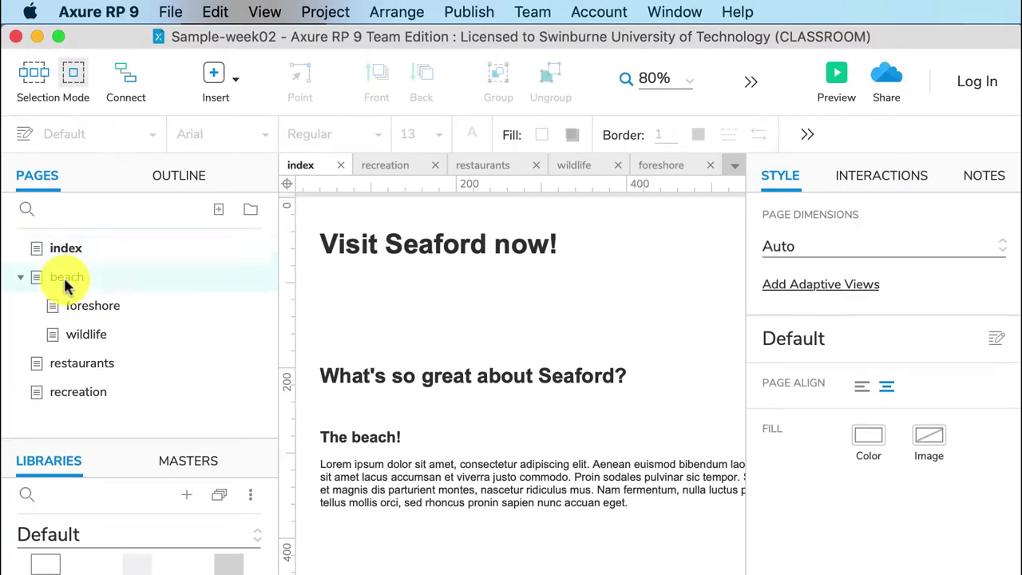
pyautogui.click(94, 362)
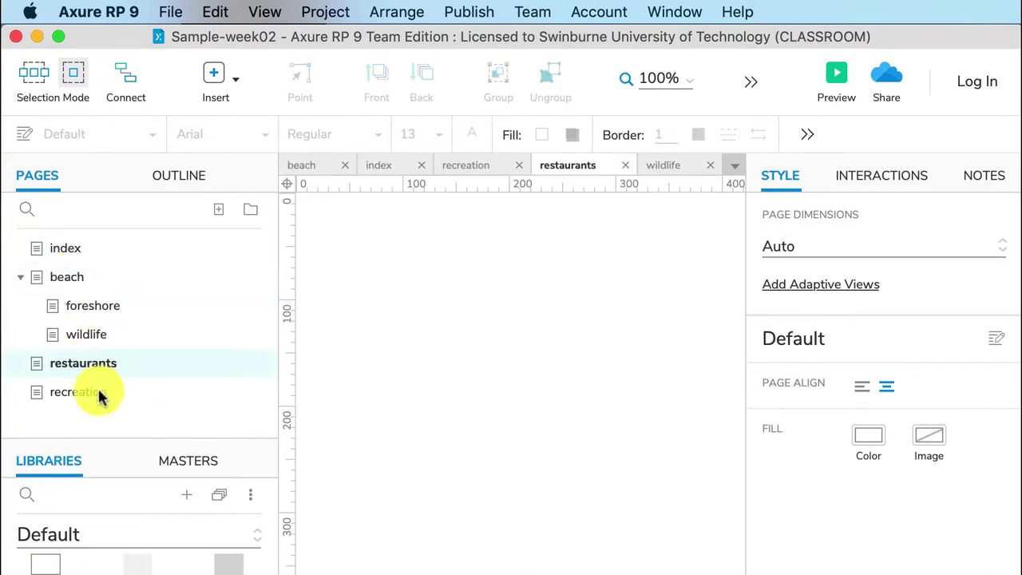
pyautogui.click(471, 172)
pyautogui.click(659, 167)
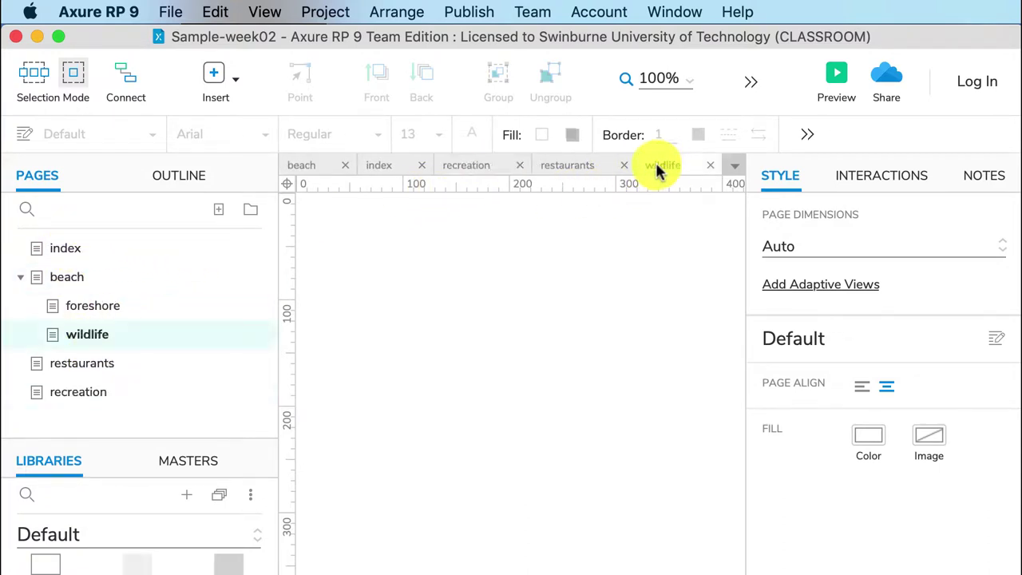
pyautogui.click(383, 168)
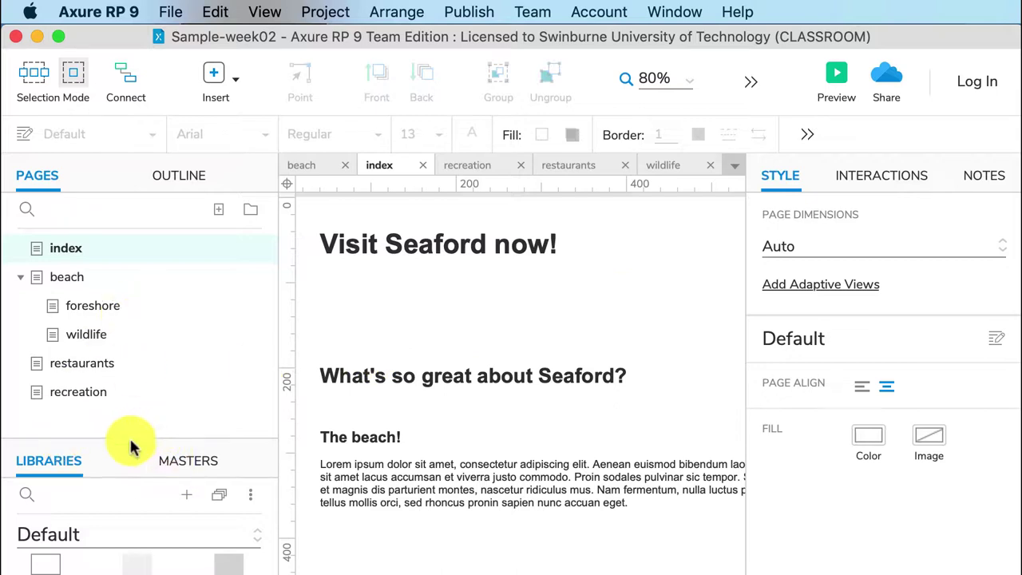
# Enlarge the widget library and scroll the Default library to the Link Button widget.
pyautogui.moveTo(132, 437); pyautogui.dragTo(149, 247)
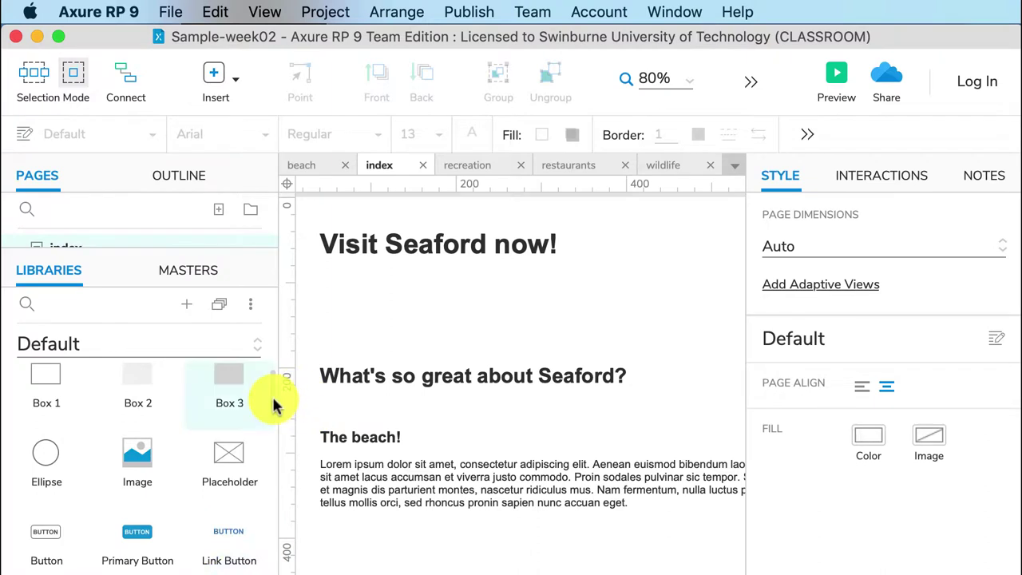
pyautogui.scroll(-2, 275, 408)
pyautogui.scroll(-2, 276, 411)
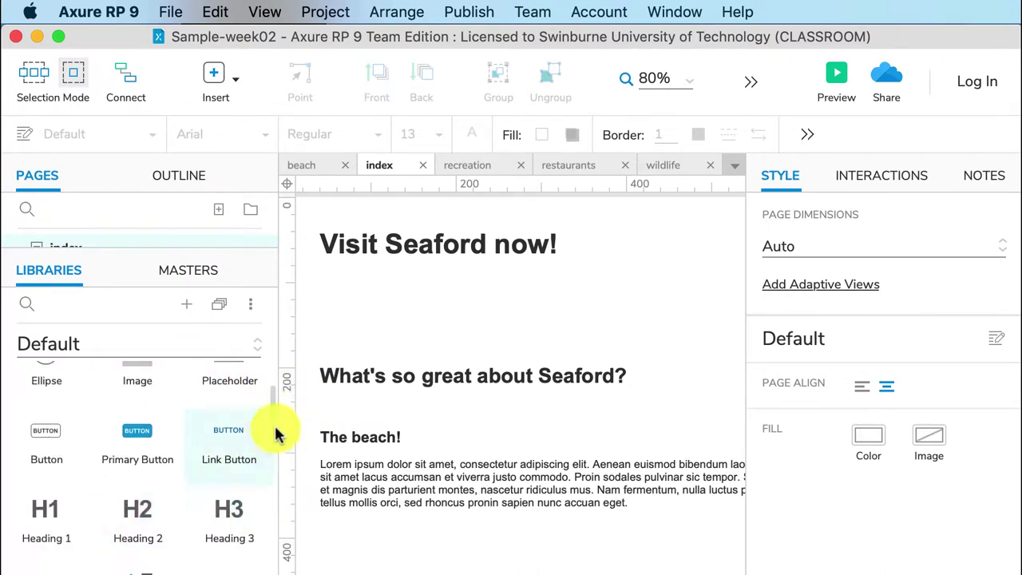
pyautogui.scroll(-6, 274, 431)
pyautogui.scroll(-4, 274, 527)
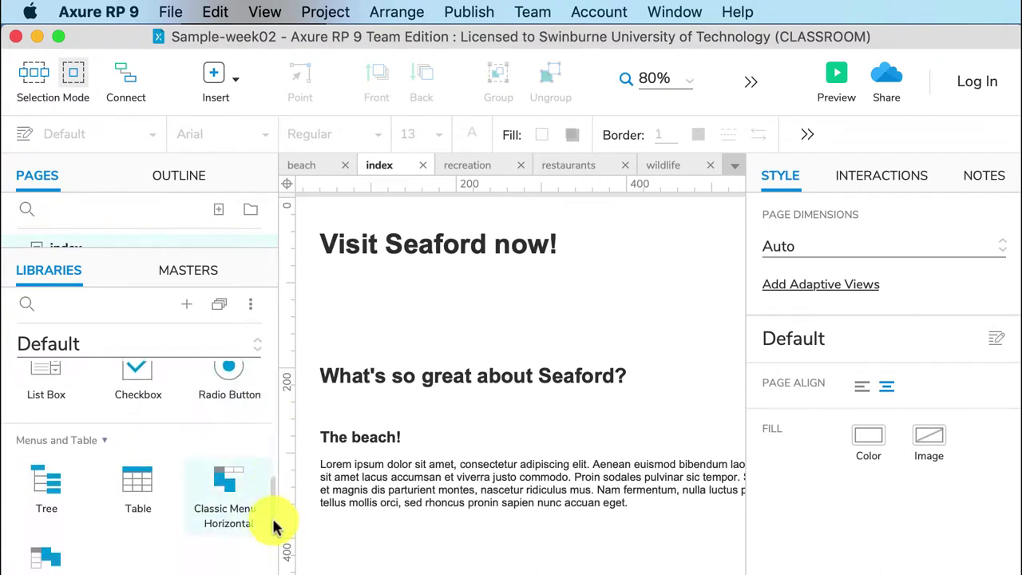
pyautogui.scroll(12, 278, 482)
pyautogui.scroll(5, 278, 459)
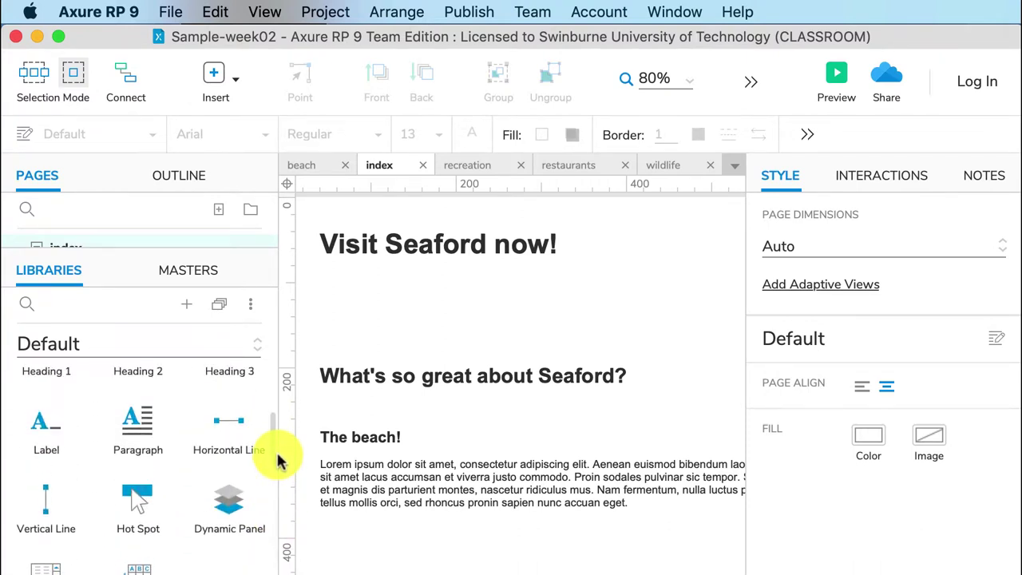
pyautogui.scroll(-2, 275, 427)
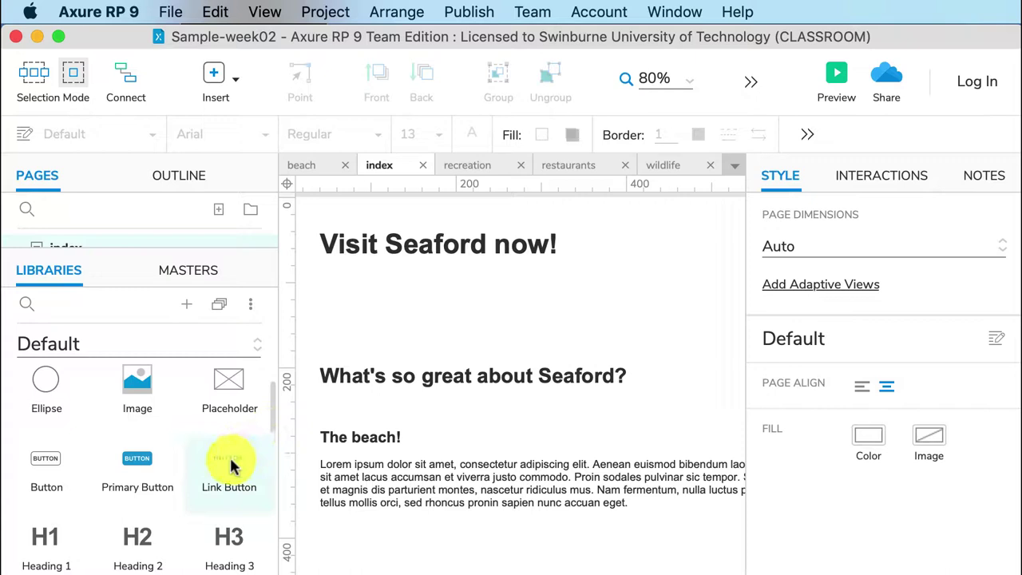
# Place a Link Button under the Visit Seaford now! heading and label it Home.
pyautogui.moveTo(231, 465); pyautogui.dragTo(325, 297)
pyautogui.doubleClick(351, 307)
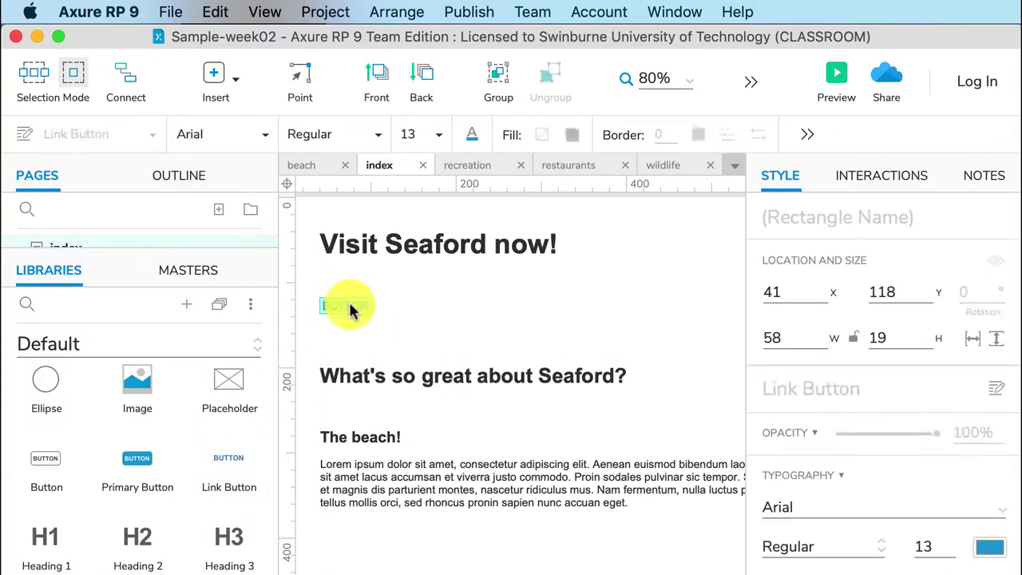
pyautogui.write('Home')
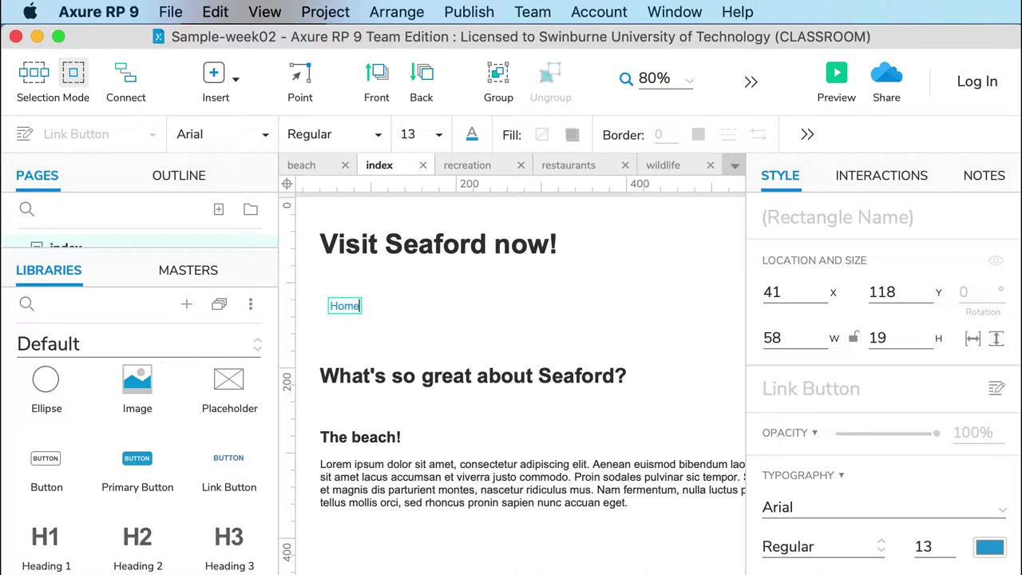
pyautogui.click(427, 342)
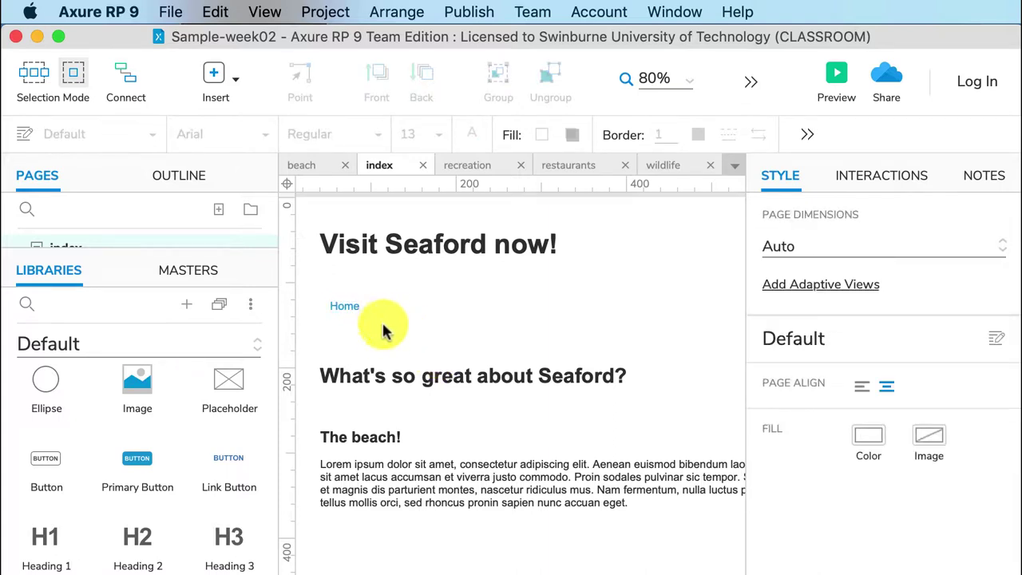
# Add a second link beside Home labelled Beach.
pyautogui.moveTo(242, 465); pyautogui.dragTo(384, 297)
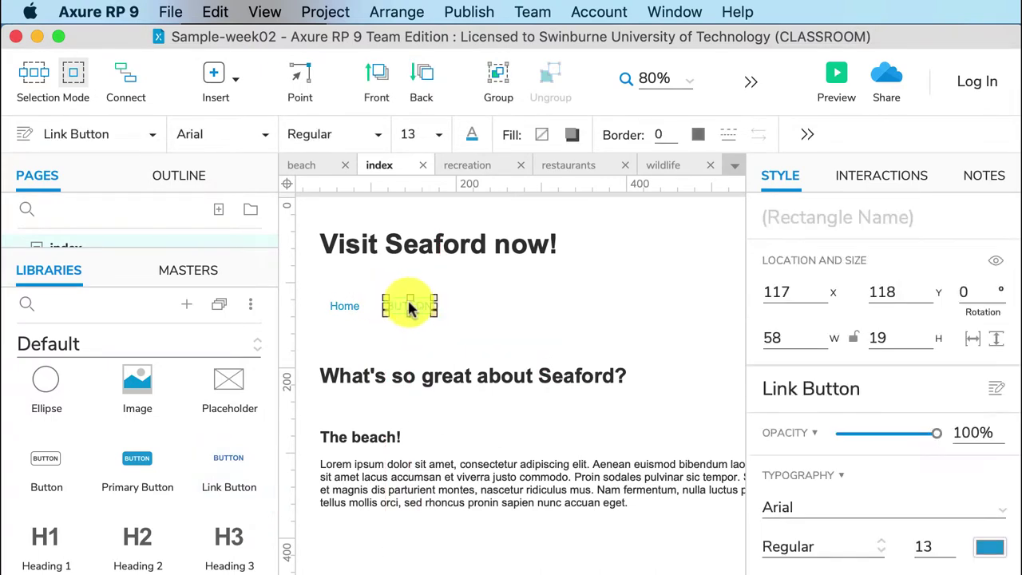
pyautogui.doubleClick(412, 308)
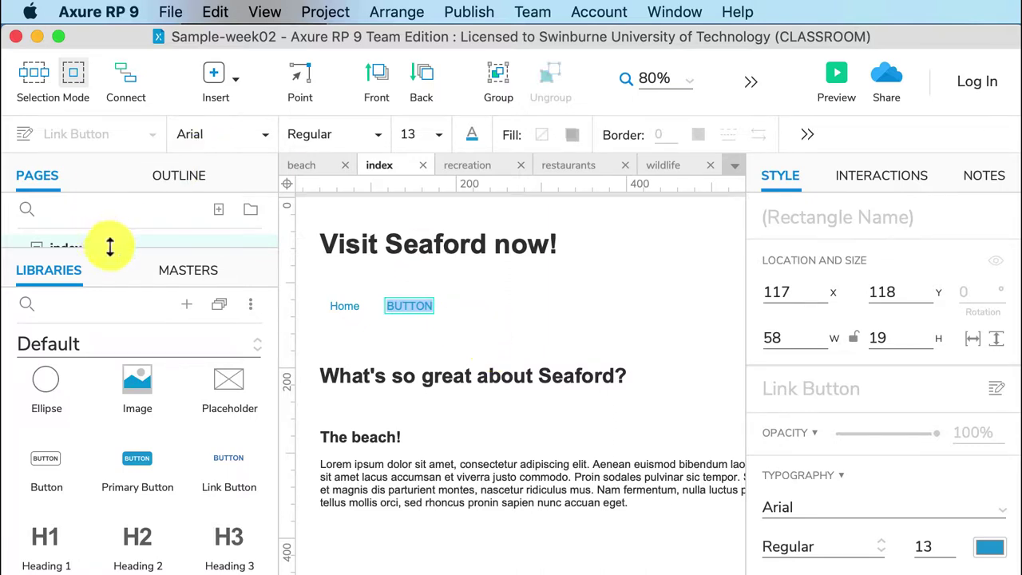
pyautogui.moveTo(107, 246); pyautogui.dragTo(107, 296)
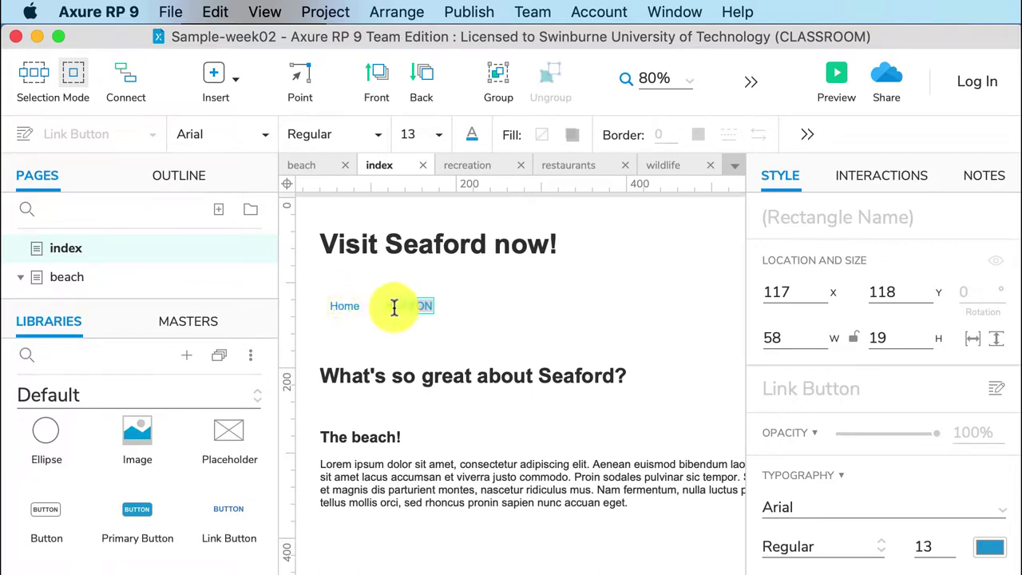
pyautogui.write('B')
pyautogui.press('BackSpace')
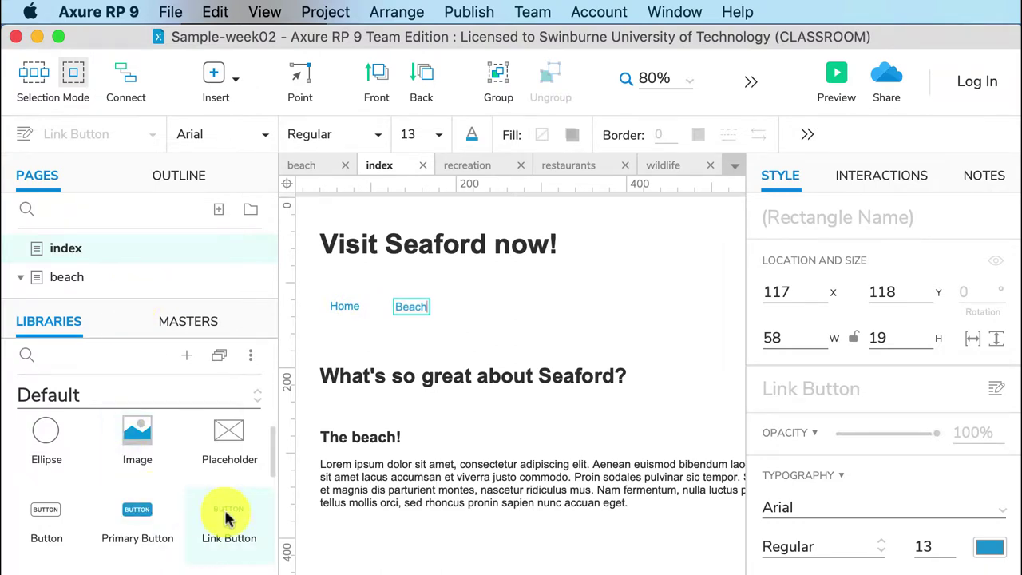
# Add Restaurants and Recreation link buttons after Beach in the row.
pyautogui.moveTo(228, 520); pyautogui.dragTo(469, 305)
pyautogui.doubleClick(489, 307)
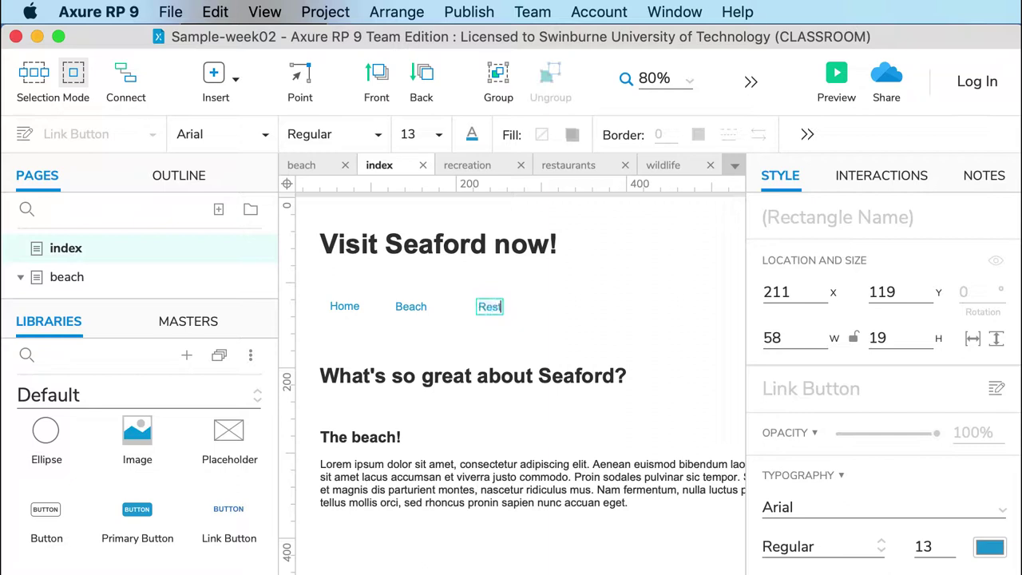
pyautogui.click(486, 334)
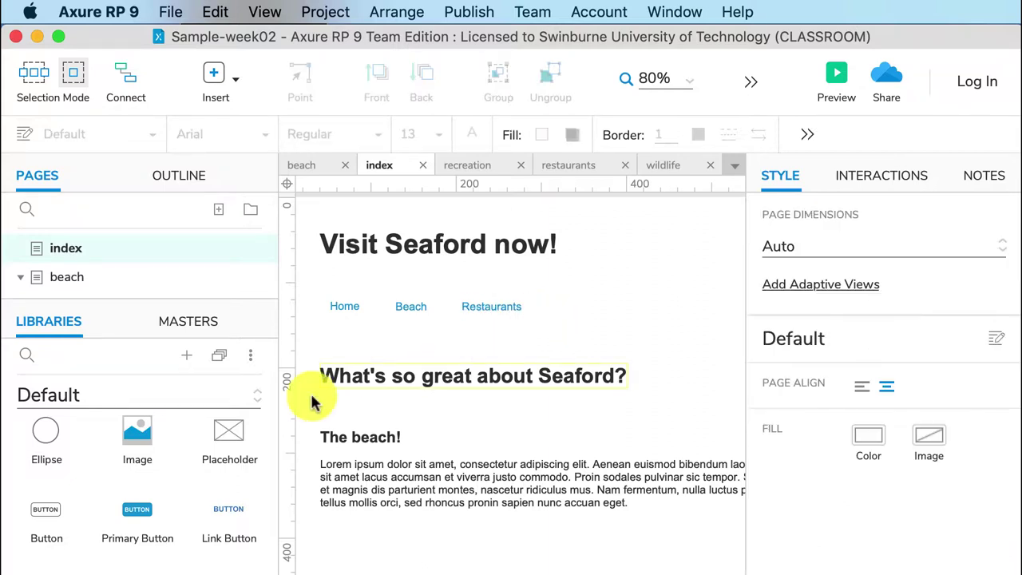
pyautogui.moveTo(216, 517); pyautogui.dragTo(563, 308)
pyautogui.doubleClick(563, 307)
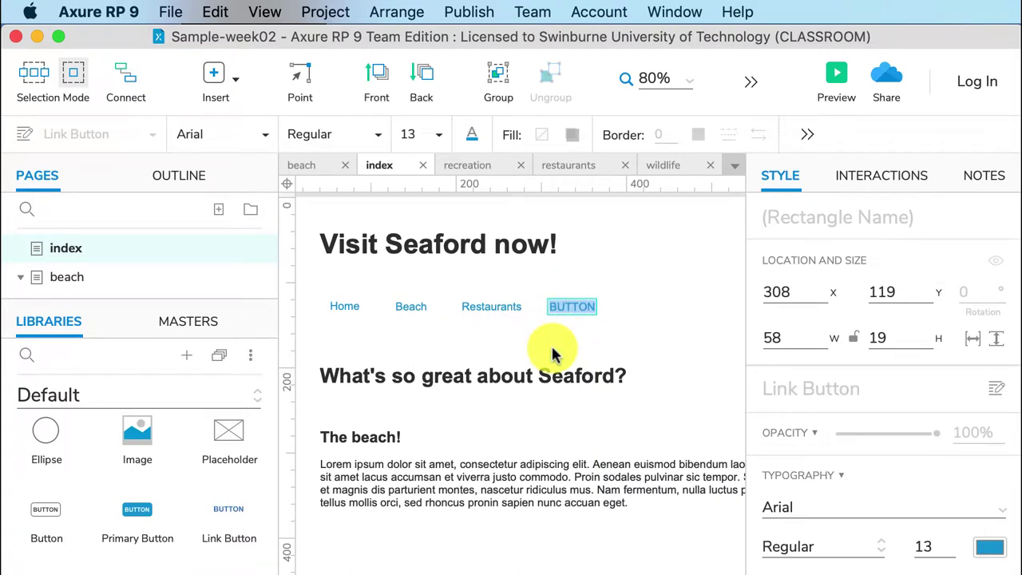
pyautogui.write('Recreation')
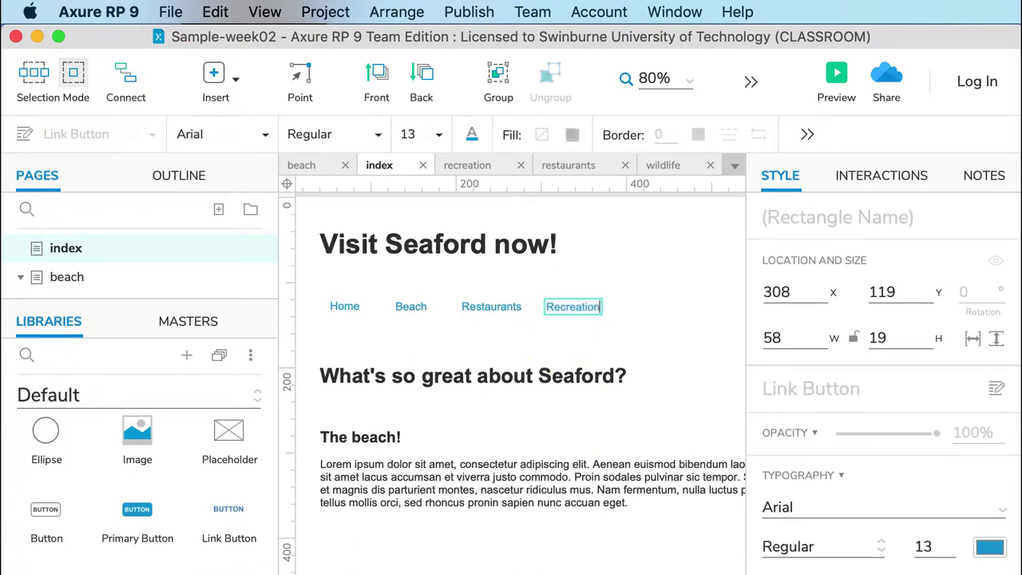
pyautogui.click(582, 342)
# Add a fifth link labelled Tourism Victoria after Recreation.
pyautogui.moveTo(245, 514); pyautogui.dragTo(620, 299)
pyautogui.doubleClick(643, 307)
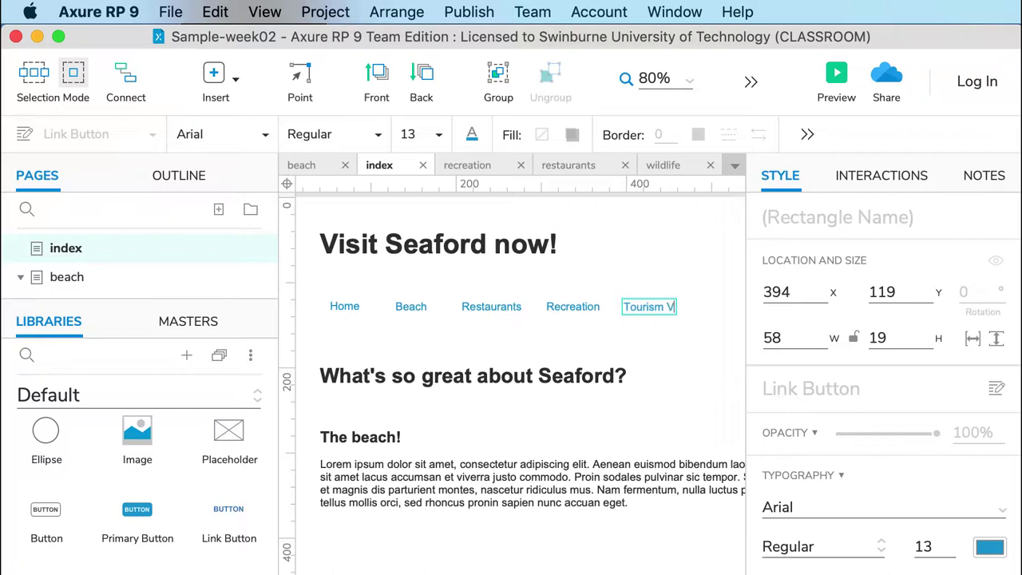
pyautogui.write('Tourism Victoria')
pyautogui.click(656, 348)
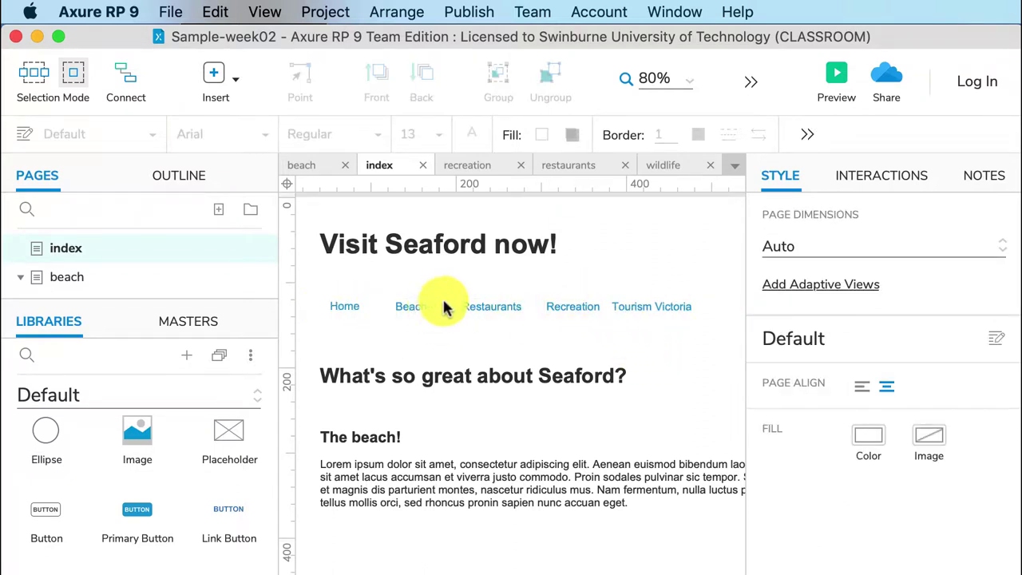
# Give the Home link an OnClick Open Link interaction targeting the index page.
pyautogui.click(348, 307)
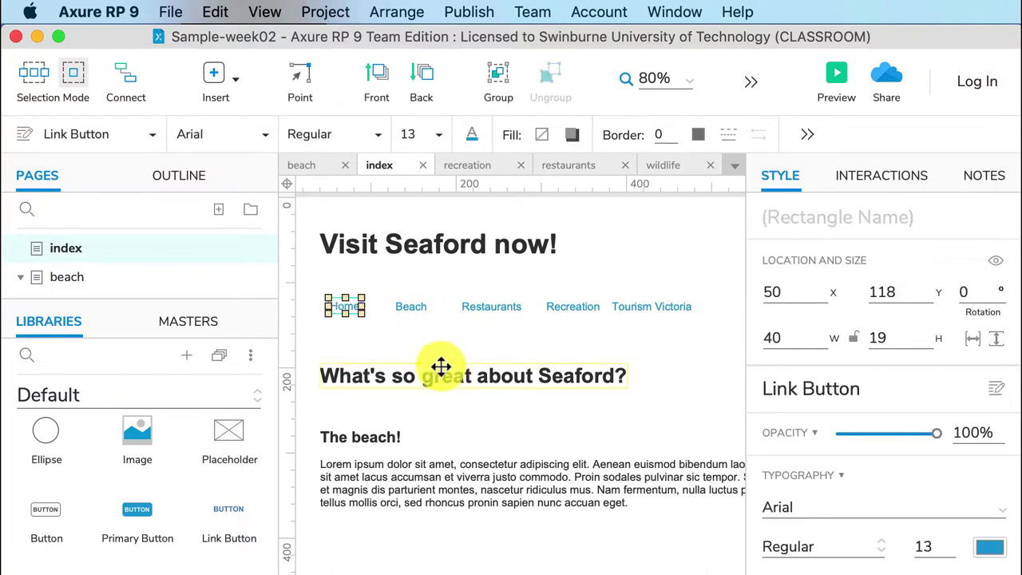
pyautogui.click(862, 178)
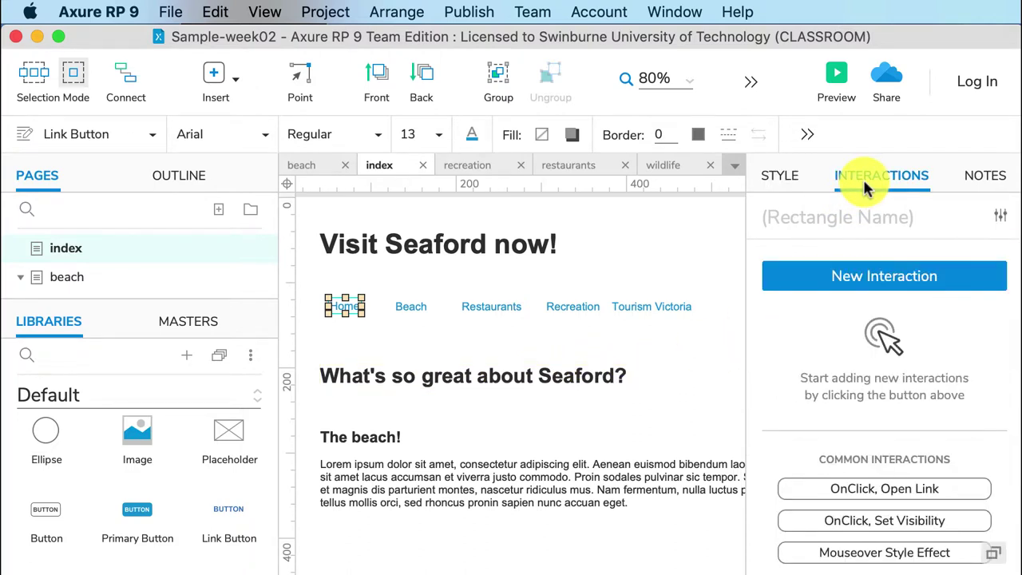
pyautogui.click(877, 280)
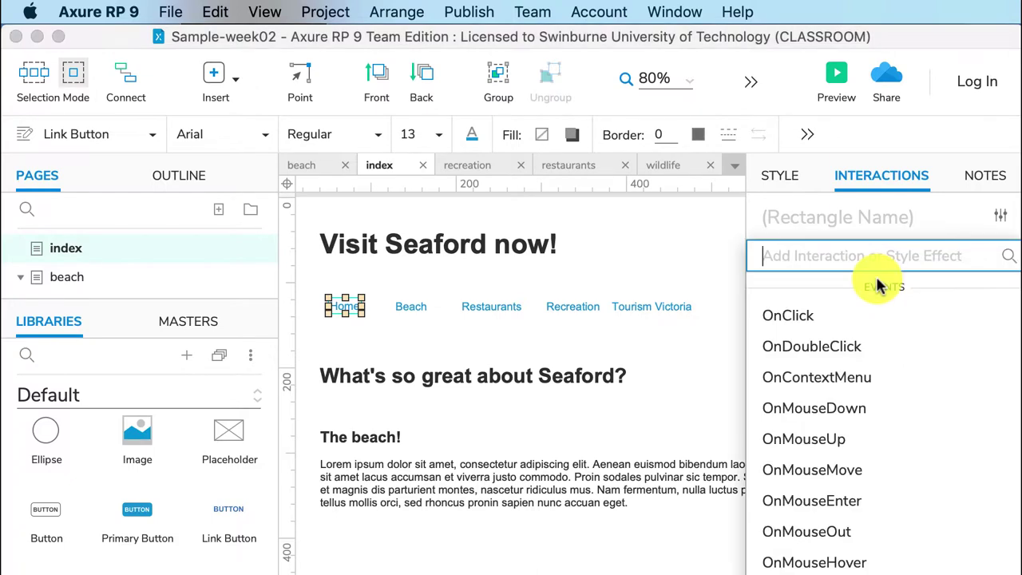
pyautogui.click(797, 318)
pyautogui.click(802, 343)
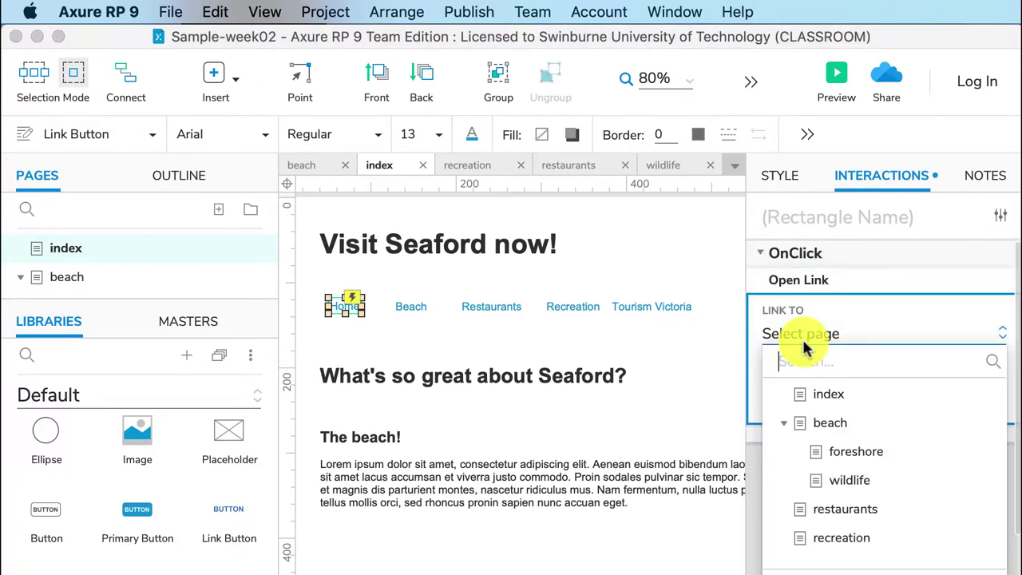
pyautogui.click(827, 395)
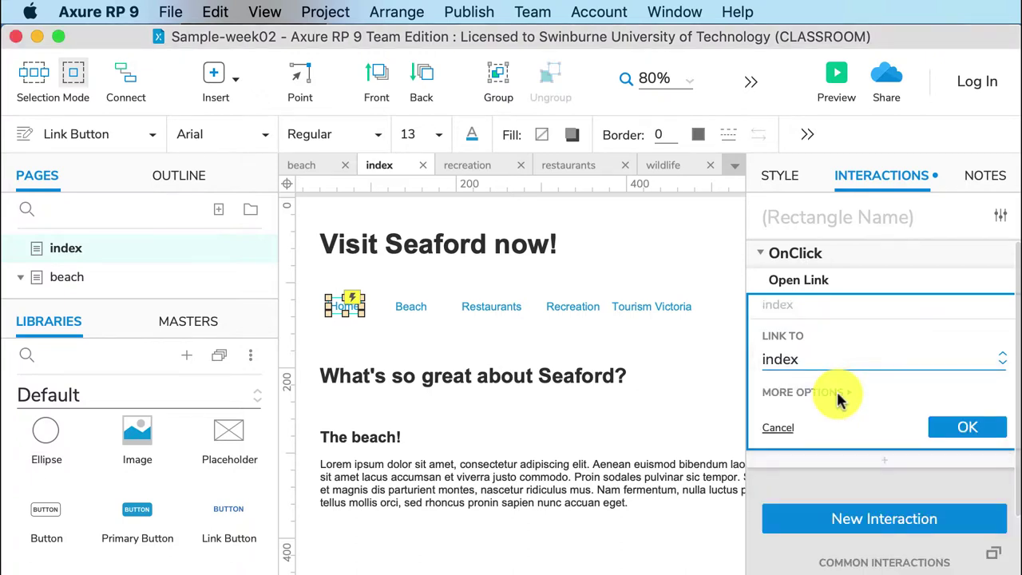
pyautogui.click(967, 427)
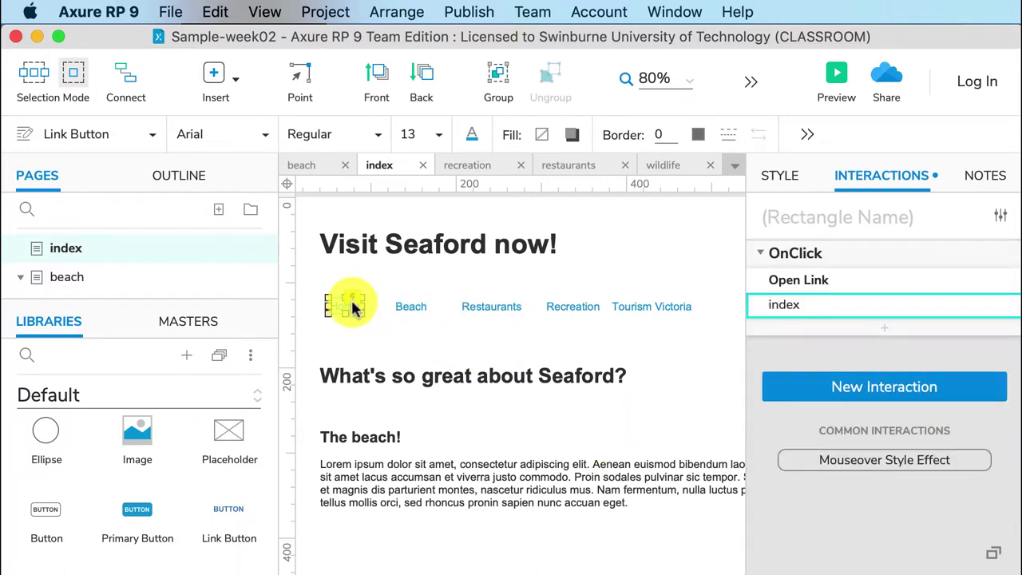
# Give the Beach link an OnClick Open Link interaction to the beach page.
pyautogui.click(406, 306)
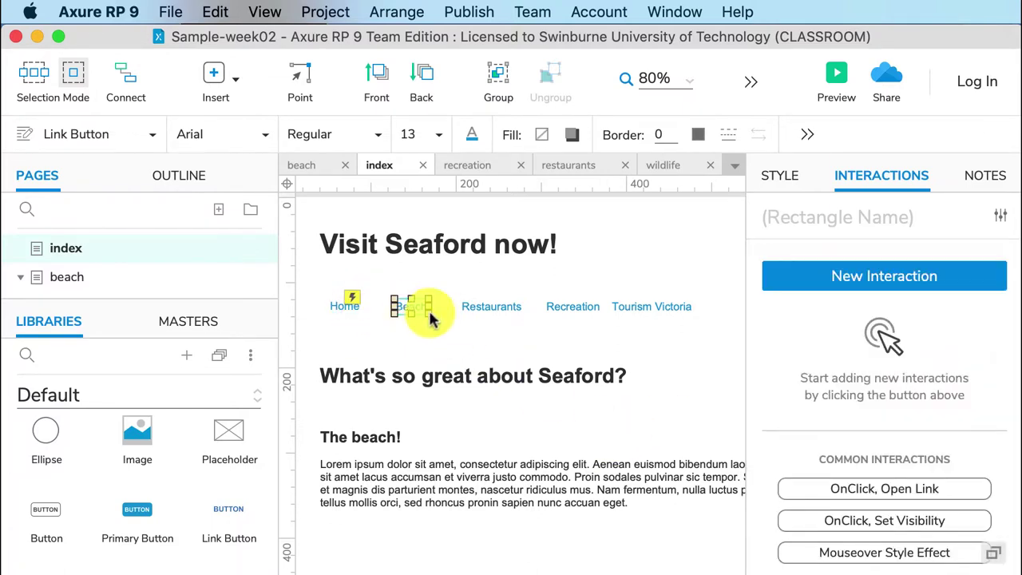
pyautogui.click(853, 278)
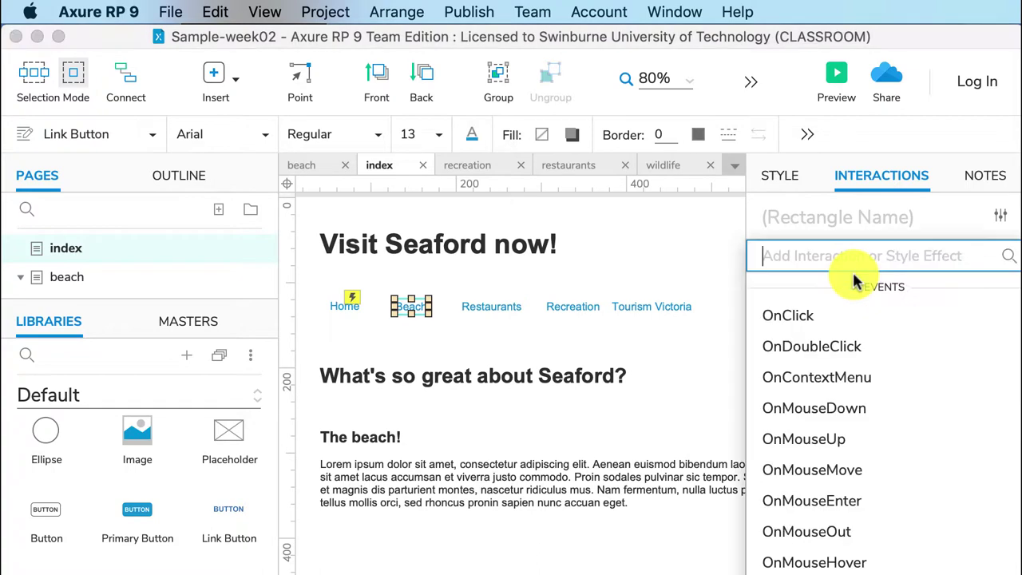
pyautogui.click(827, 308)
pyautogui.click(816, 339)
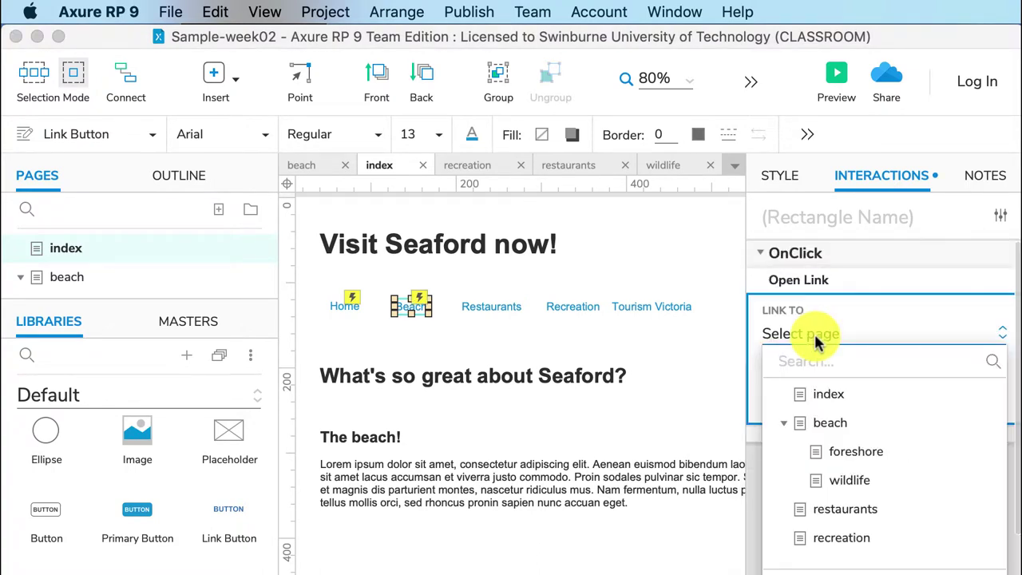
pyautogui.click(830, 423)
pyautogui.click(972, 428)
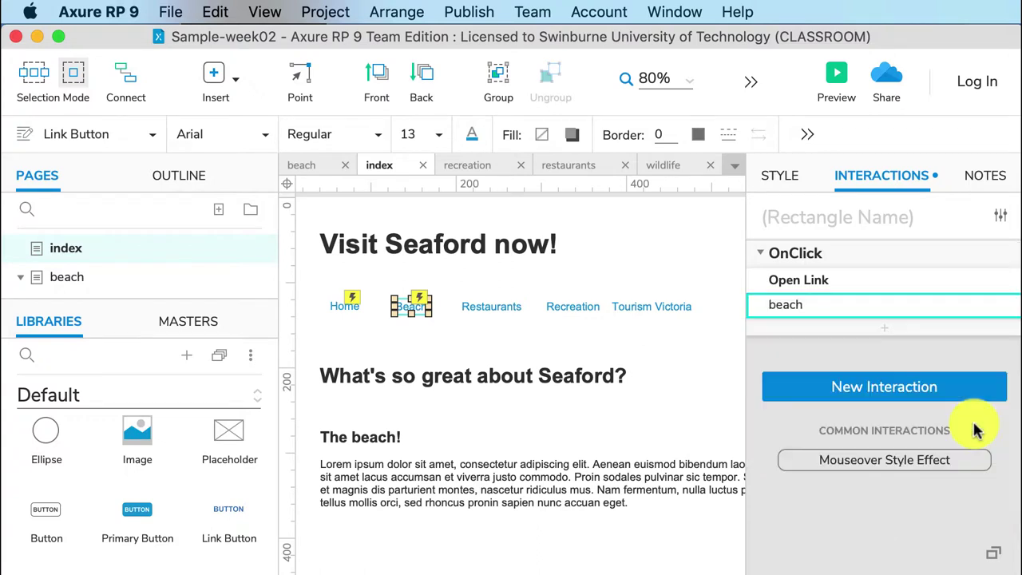
# Give the Restaurants link an OnClick Open Link interaction to the restaurants page.
pyautogui.click(486, 306)
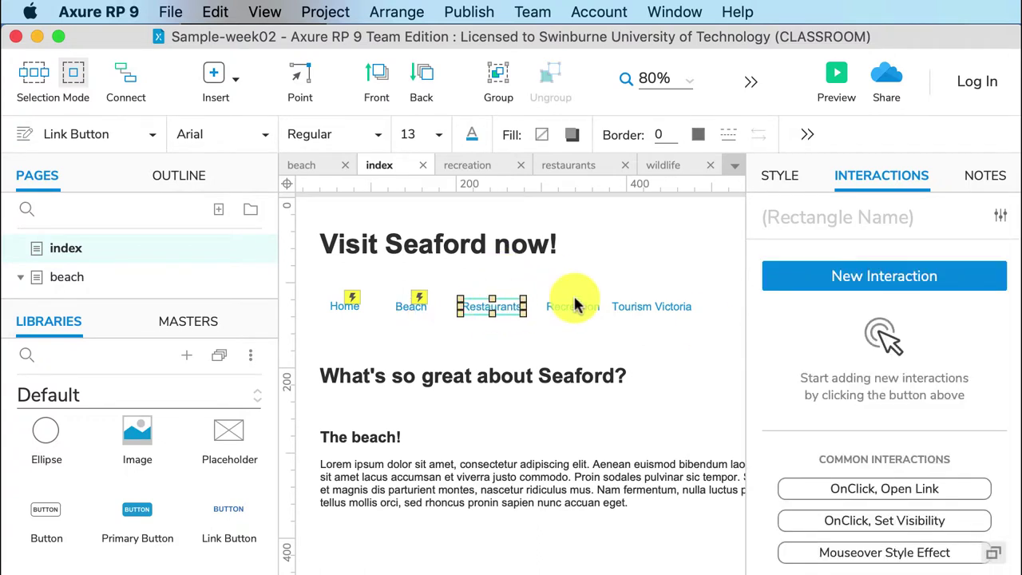
pyautogui.click(808, 277)
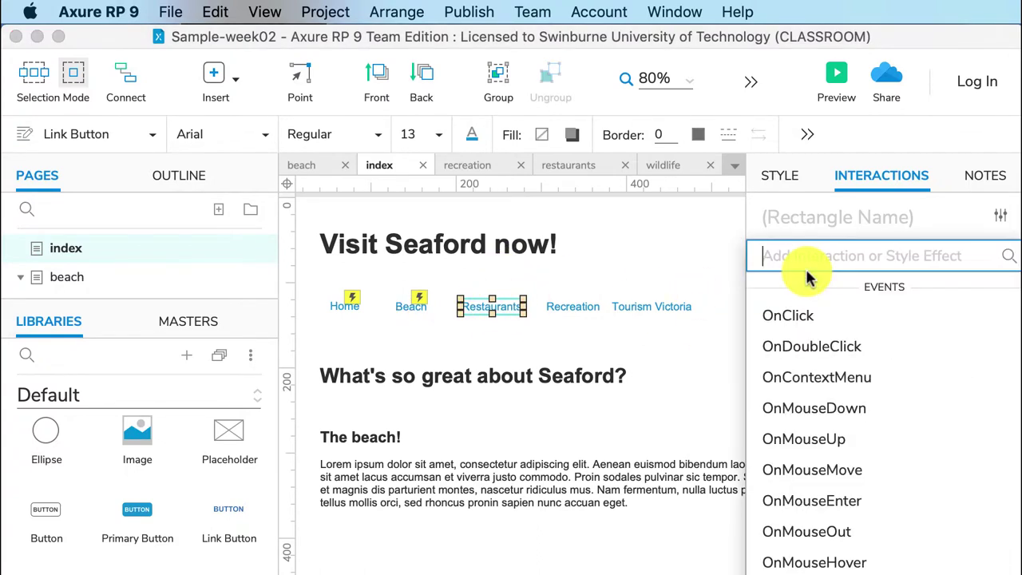
pyautogui.click(798, 315)
pyautogui.click(802, 343)
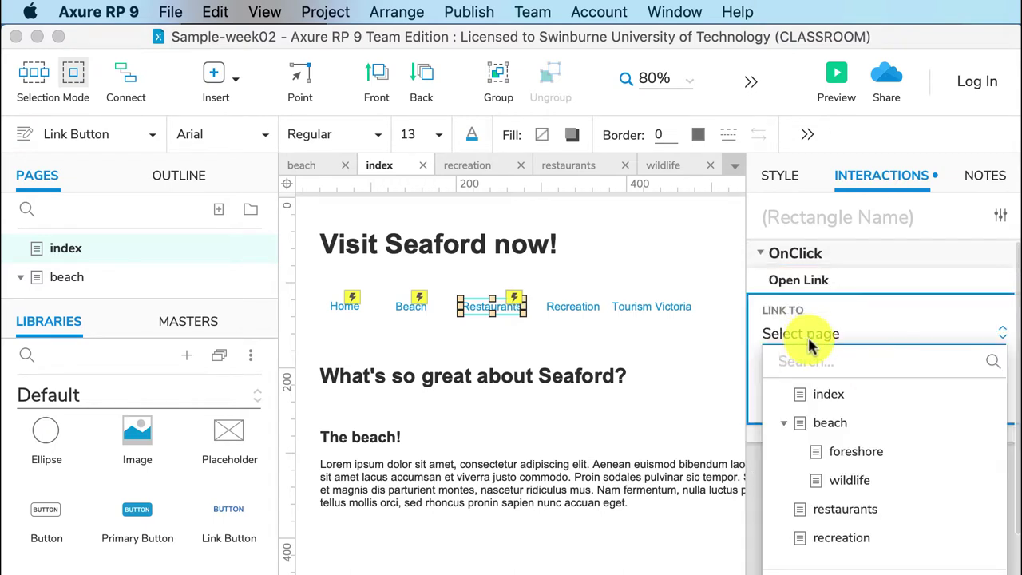
pyautogui.click(878, 506)
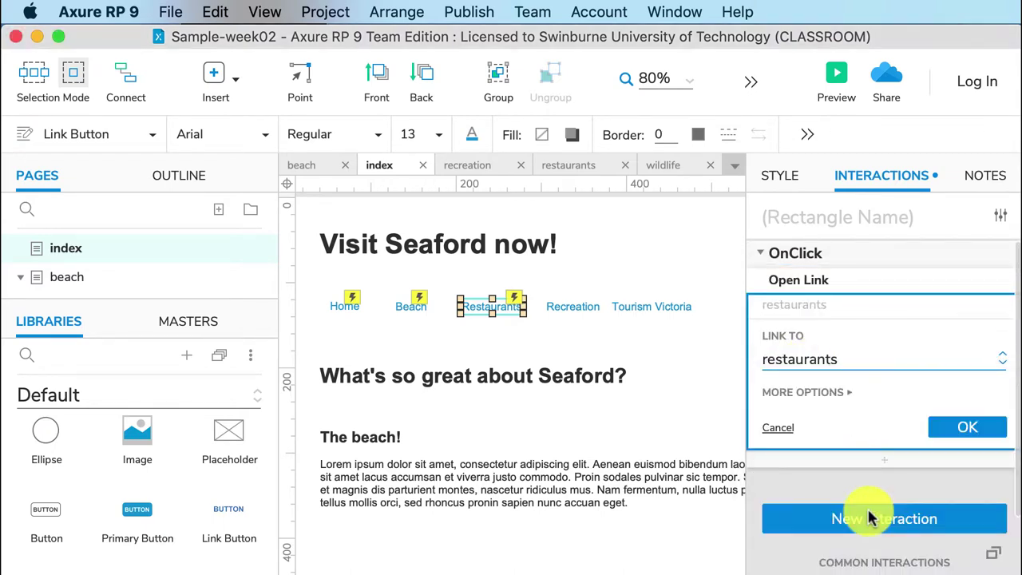
pyautogui.click(967, 423)
# Give the Recreation link an OnClick Open Link interaction to the recreation page.
pyautogui.click(570, 305)
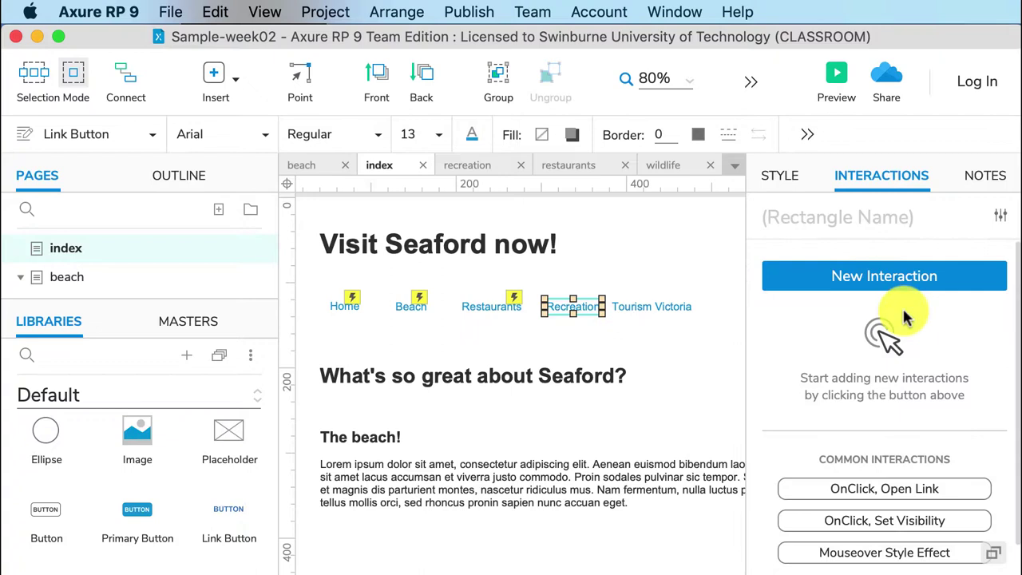
pyautogui.click(823, 269)
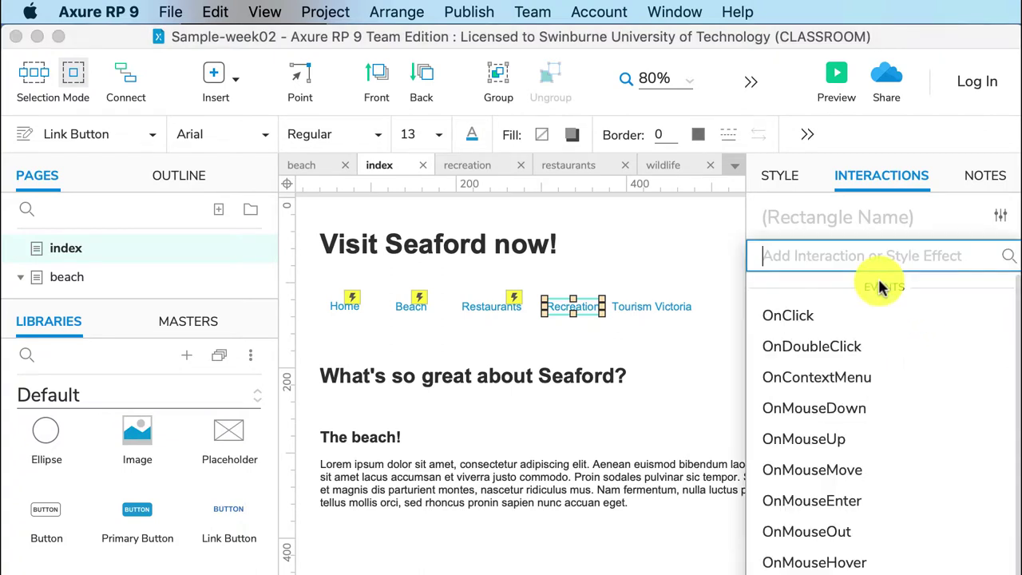
pyautogui.click(786, 317)
pyautogui.click(778, 337)
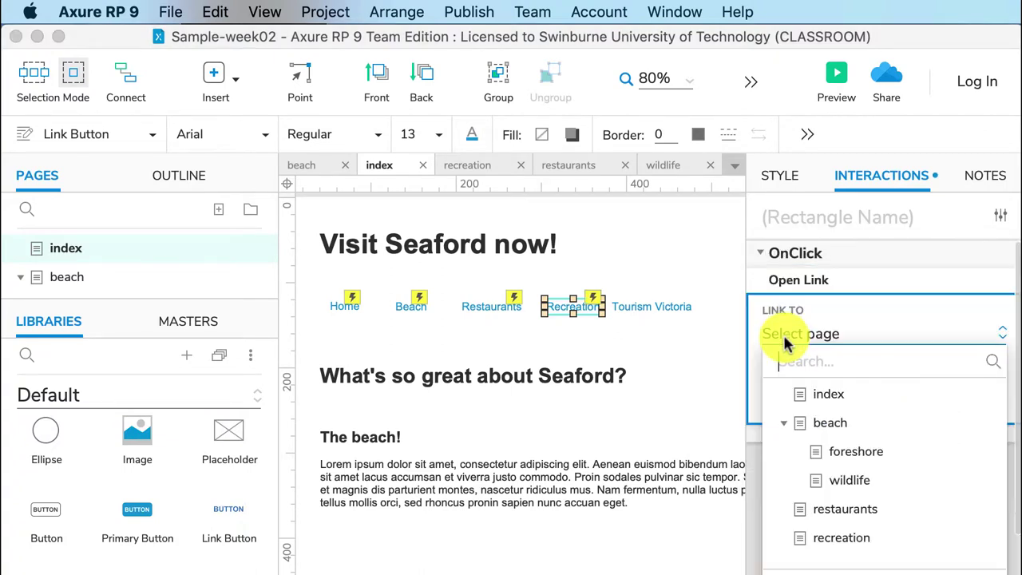
pyautogui.click(841, 537)
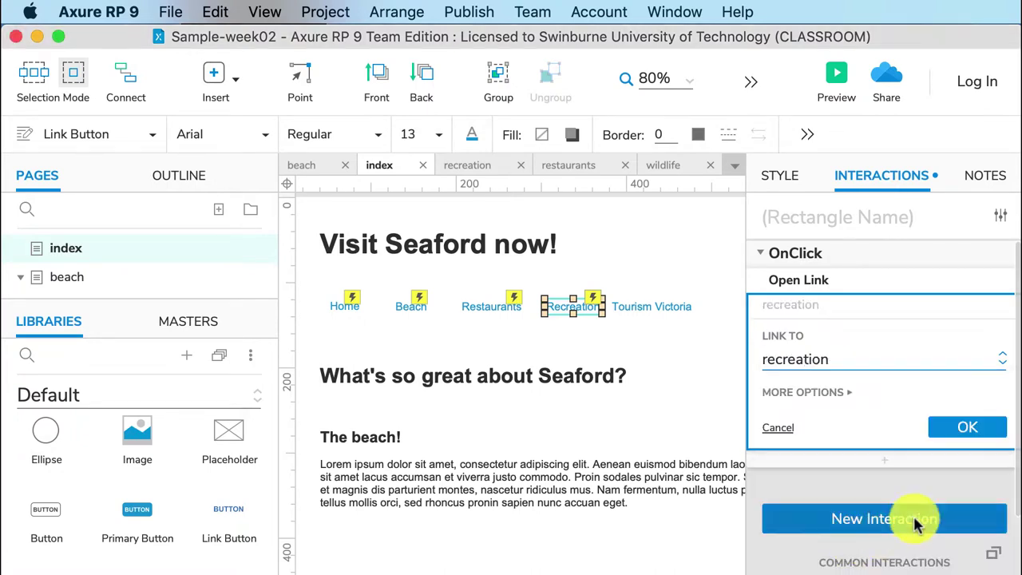
pyautogui.click(969, 424)
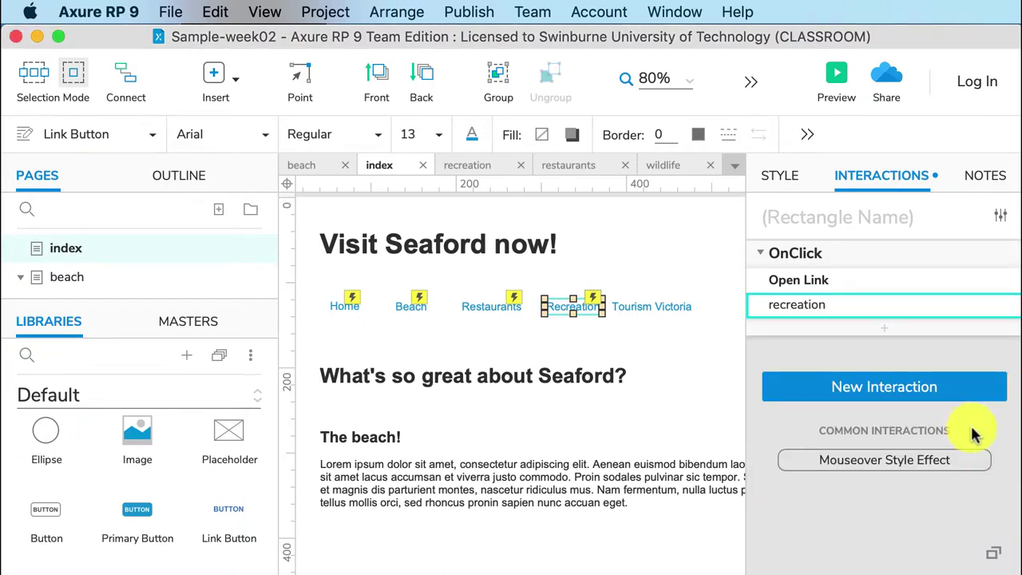
# Follow the Beach link in the Safari preview and open the Sample-week02 sitemap page list.
pyautogui.click(678, 353)
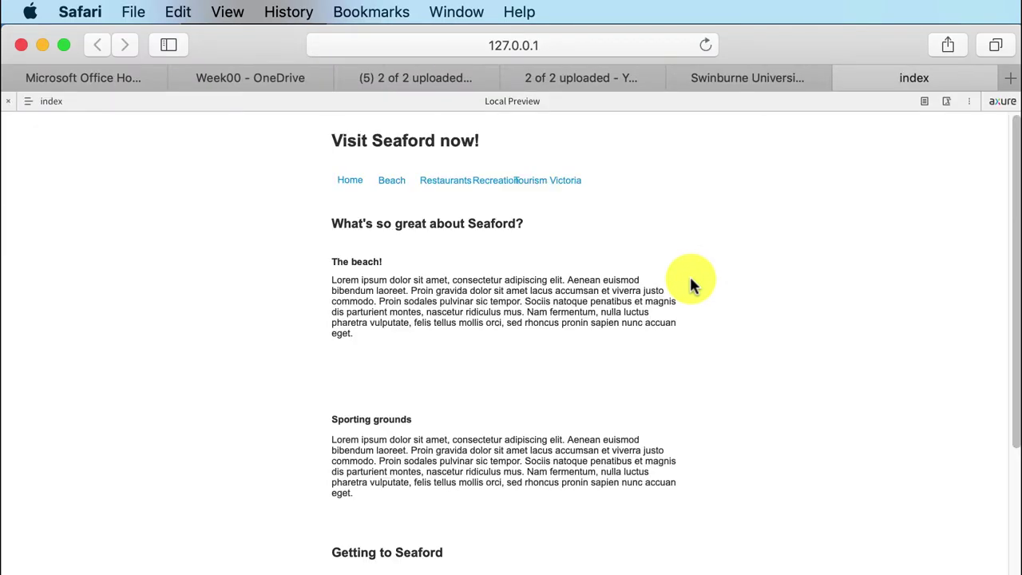
pyautogui.click(393, 184)
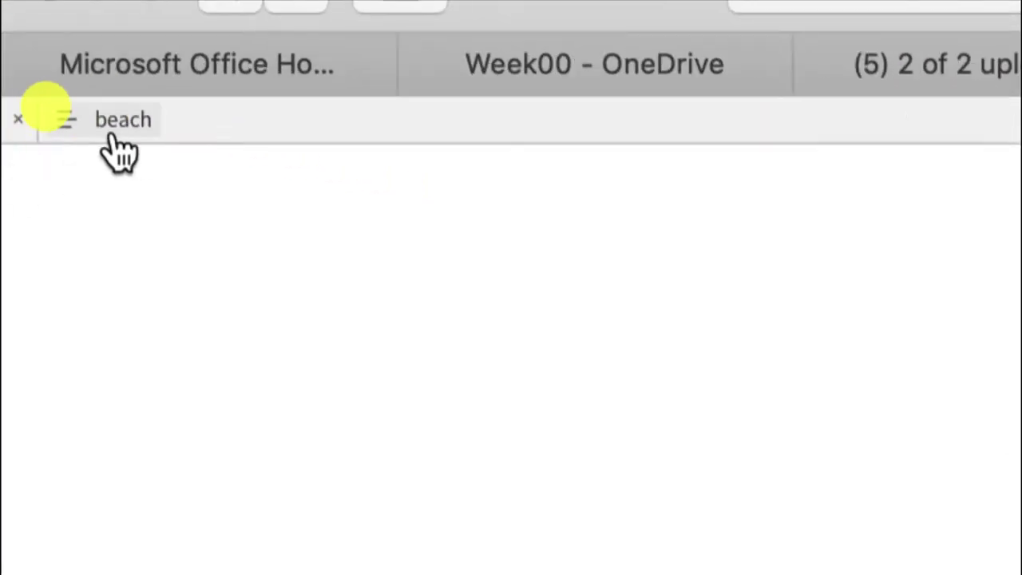
pyautogui.click(94, 128)
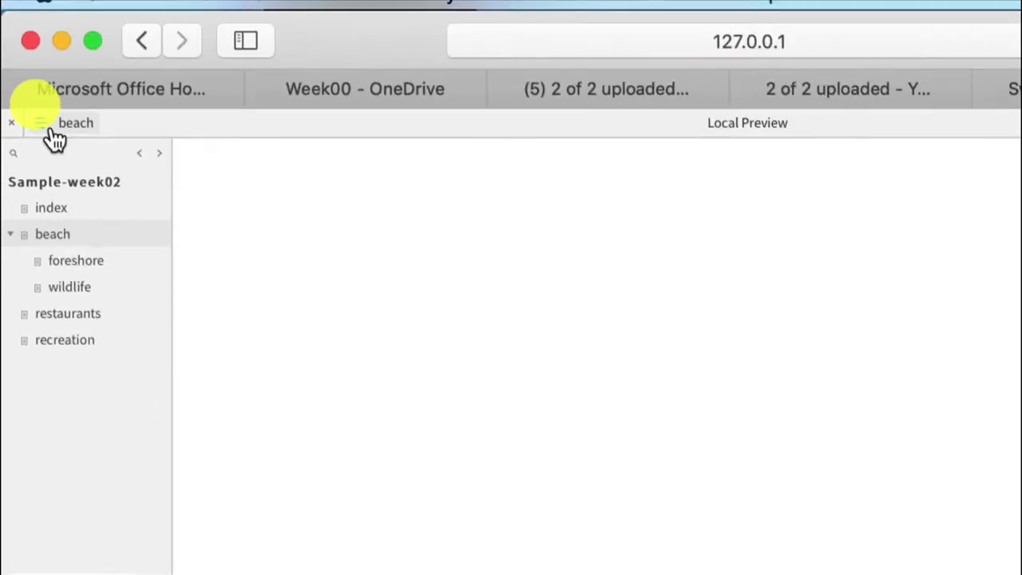
pyautogui.click(30, 104)
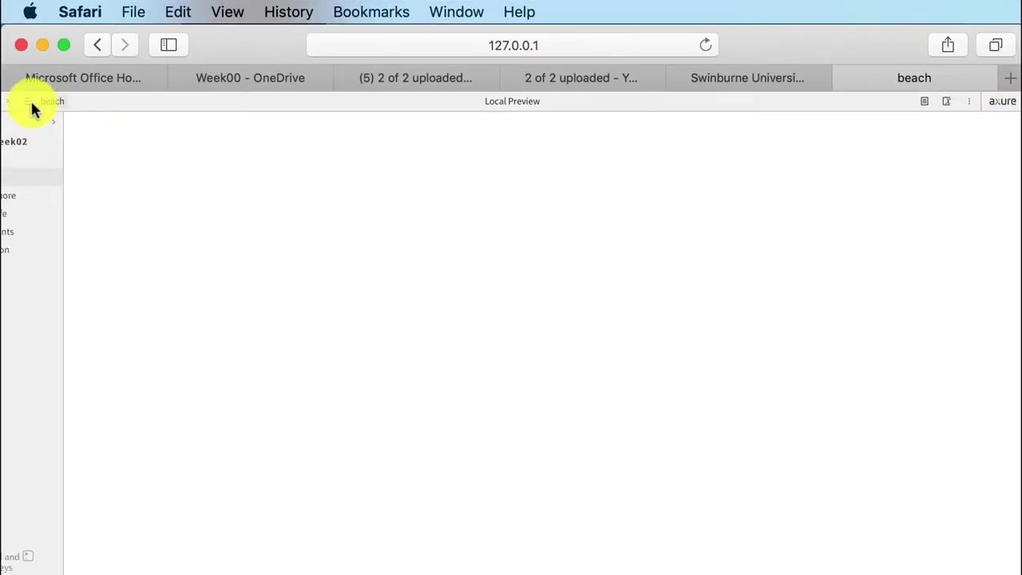
pyautogui.click(30, 103)
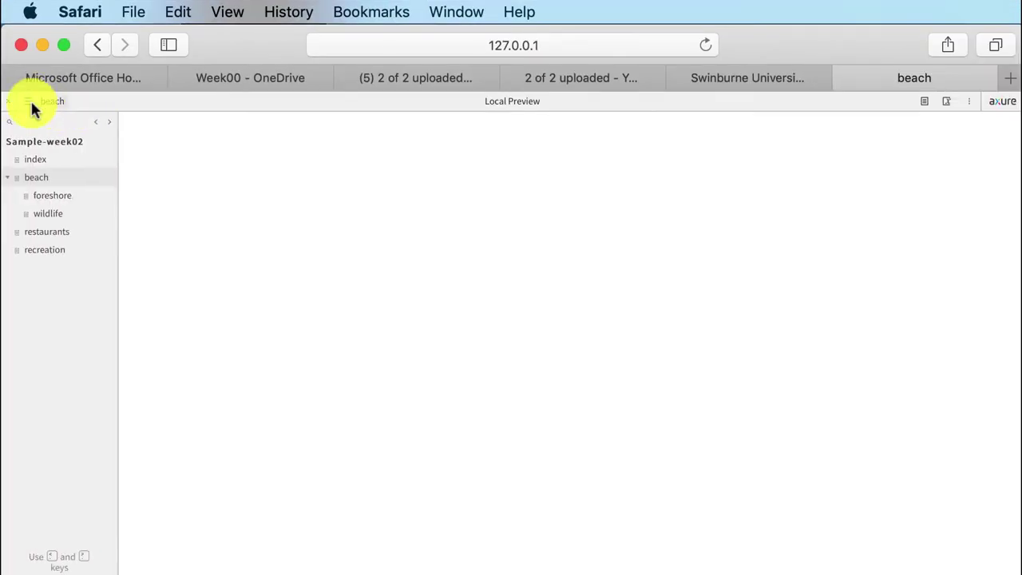
# From the index page, test the Restaurants and Recreation links, returning to index via the sitemap each time.
pyautogui.click(34, 160)
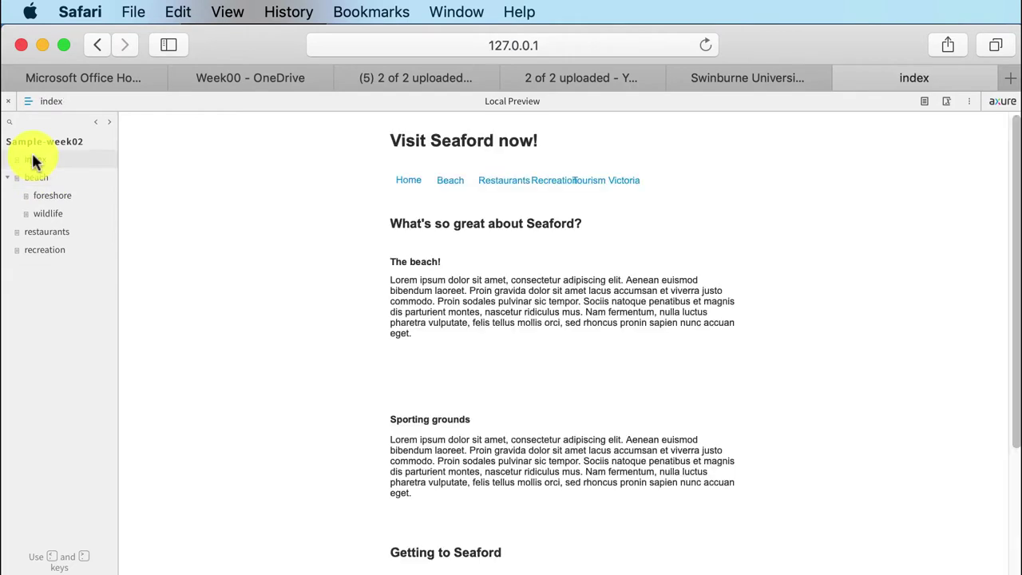
pyautogui.click(502, 182)
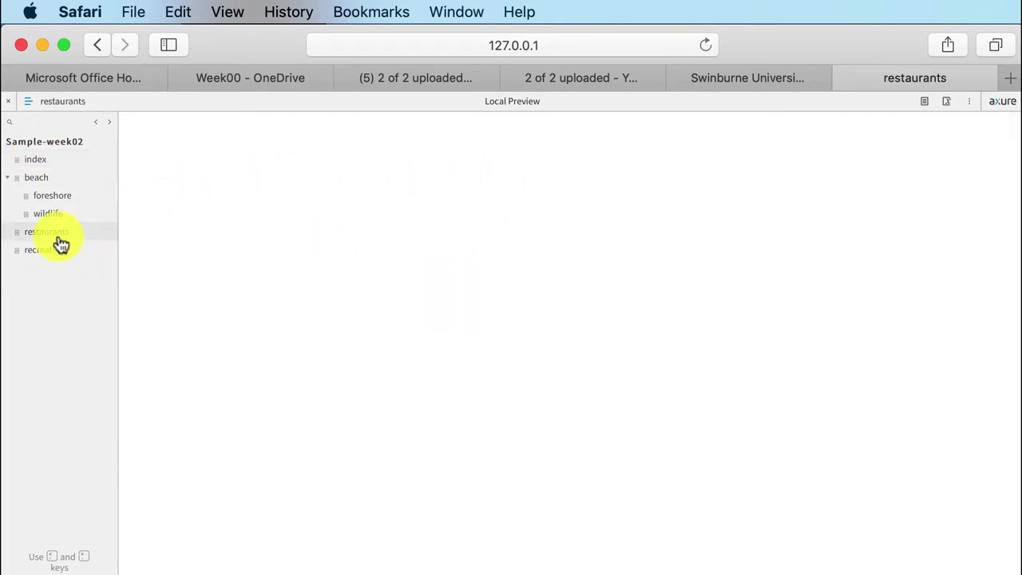
pyautogui.click(44, 160)
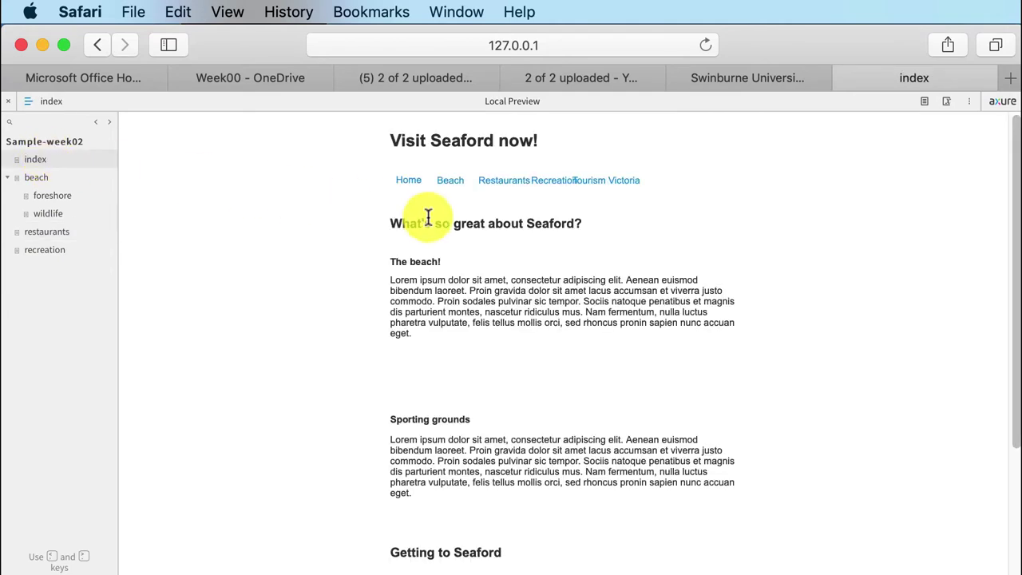
pyautogui.click(561, 183)
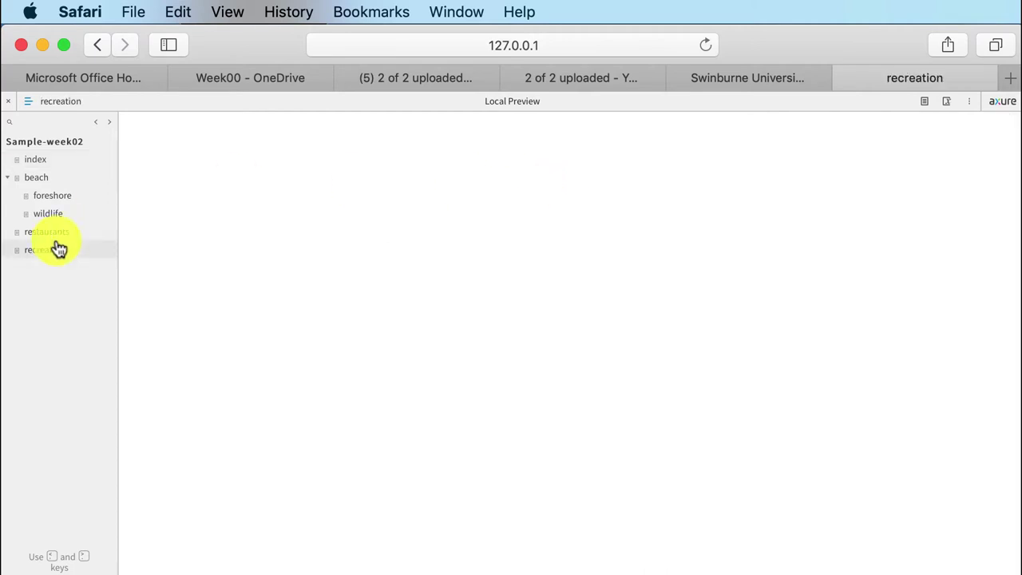
pyautogui.click(40, 160)
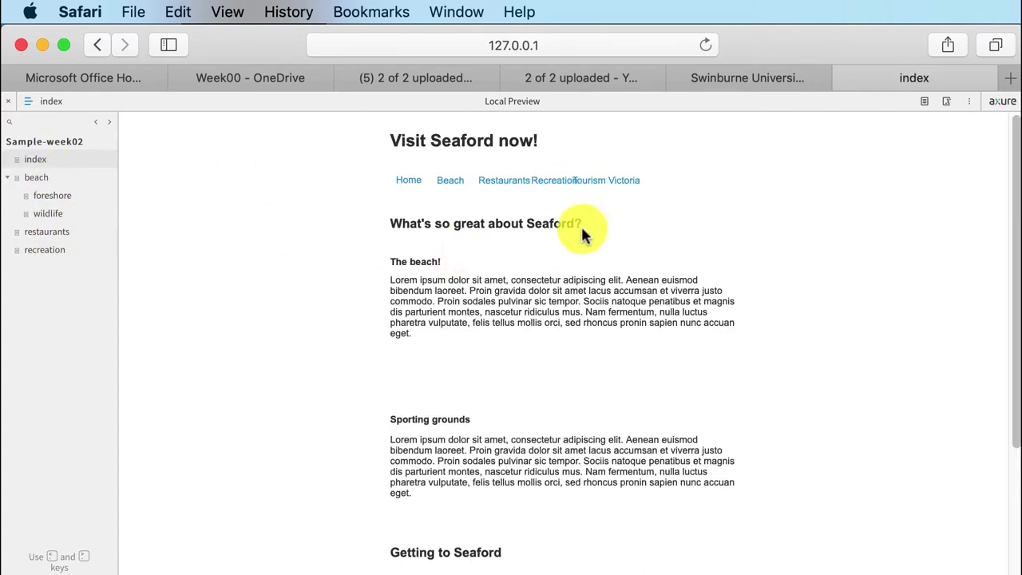